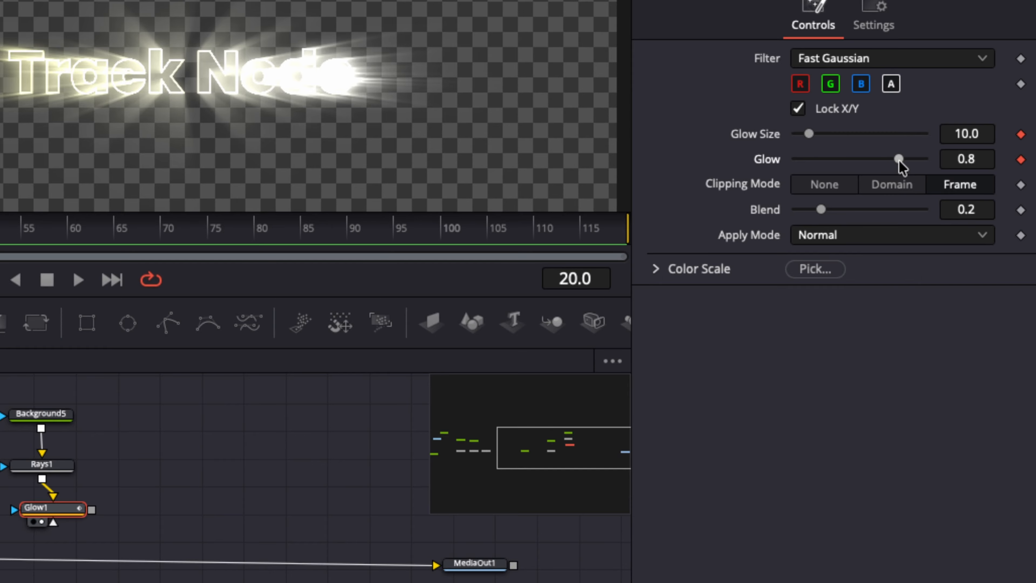
Set Glow1's Glow Size and Glow keyframes to 0.0 at frame 20, and advance to frame 21
drag(899, 163, 775, 135)
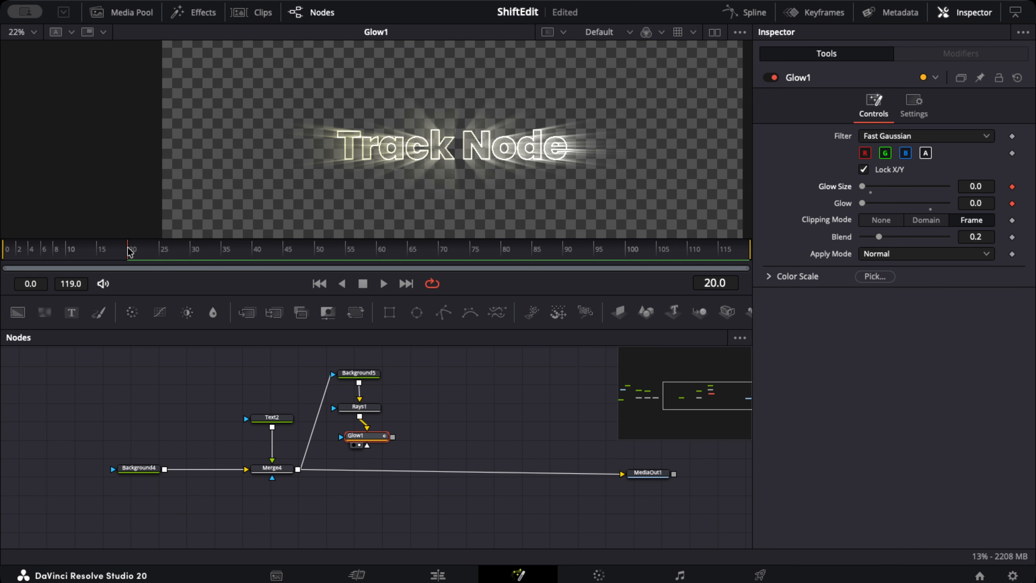
key(Right)
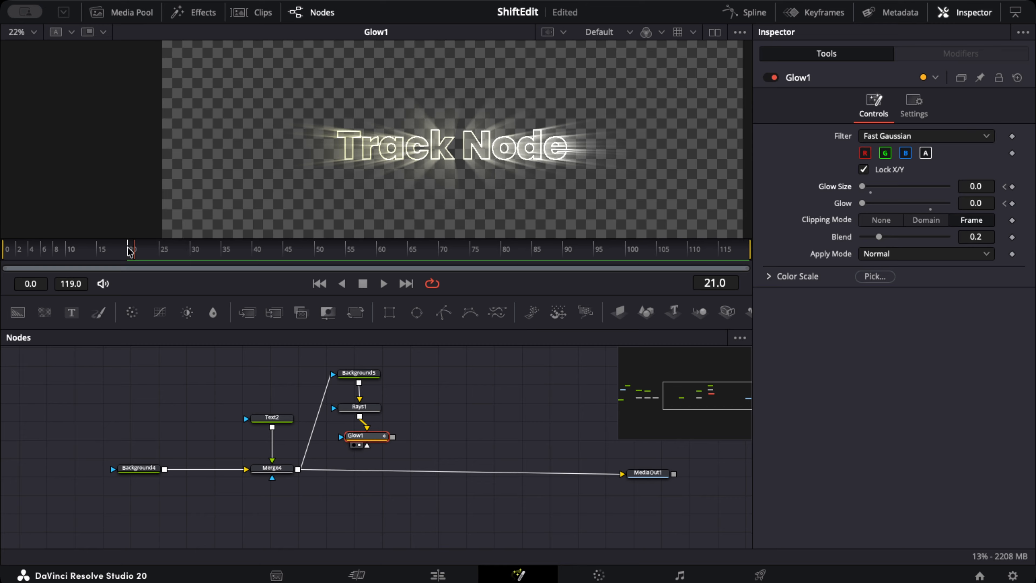
Set Glow1's Glow Size to 6.3 and its Glow to 0.843 at frame 21
click(976, 187)
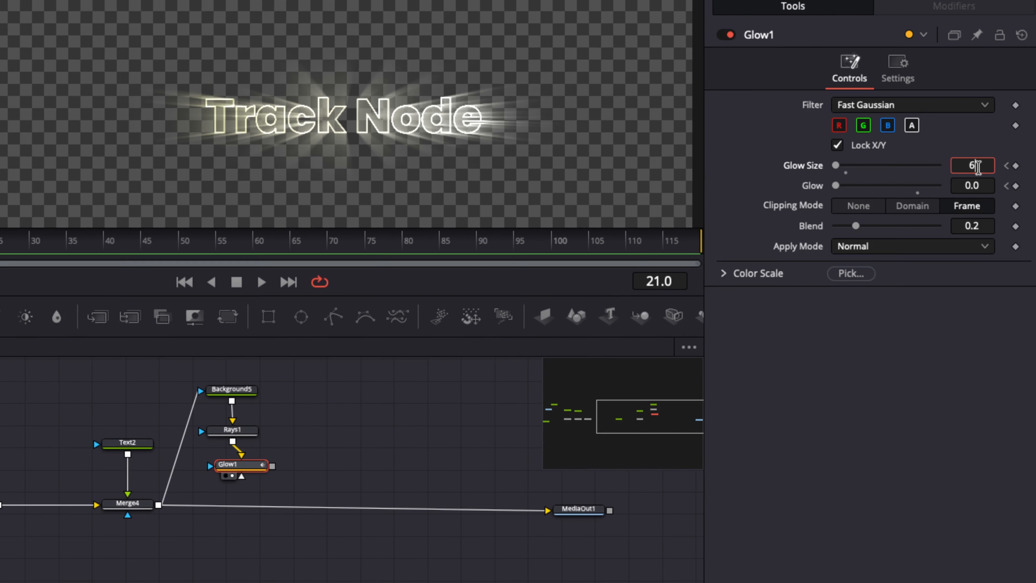
text(0.3)
key(Tab)
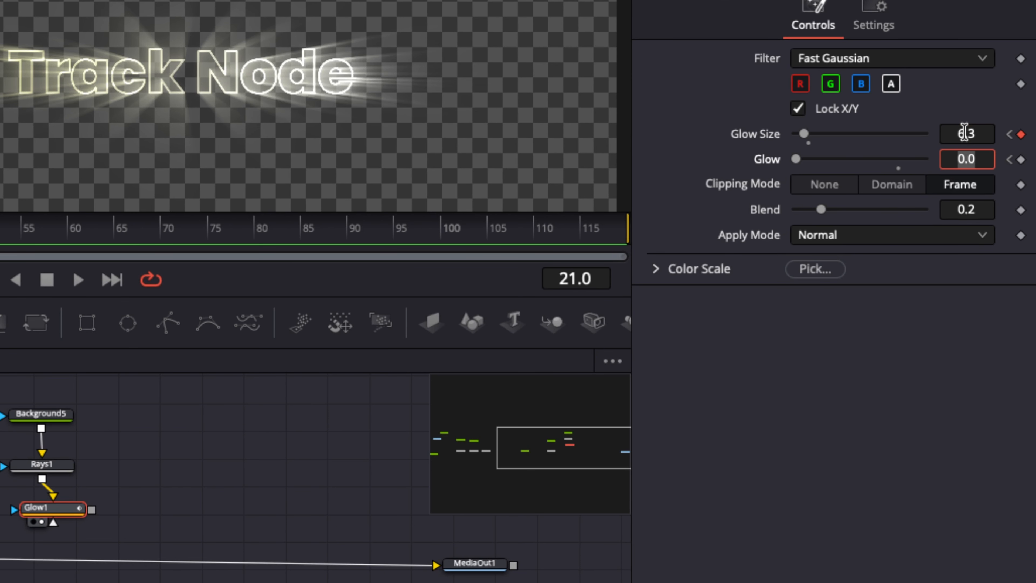
text(0.843)
key(Tab)
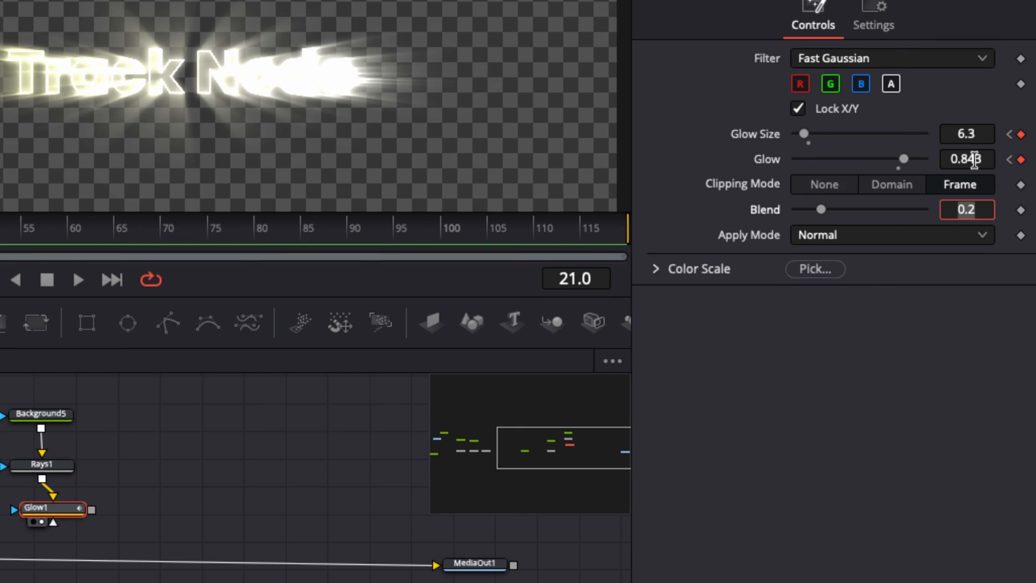
Lower Glow1's keyframed values at frame 21 to a Glow Size of 0.1 and a Glow of 0.652
drag(971, 159, 911, 158)
drag(980, 135, 873, 134)
drag(966, 159, 961, 158)
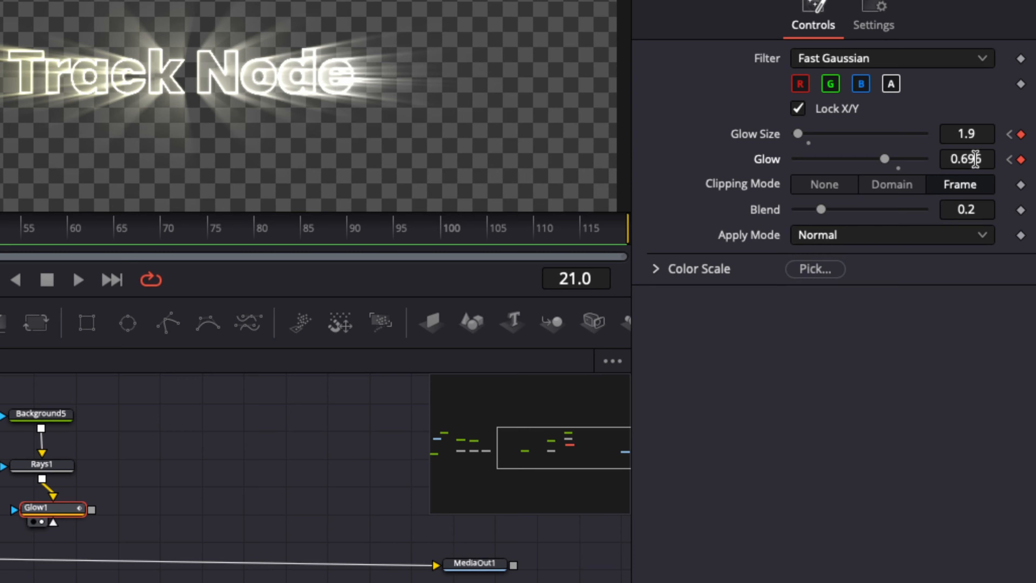
drag(975, 159, 974, 184)
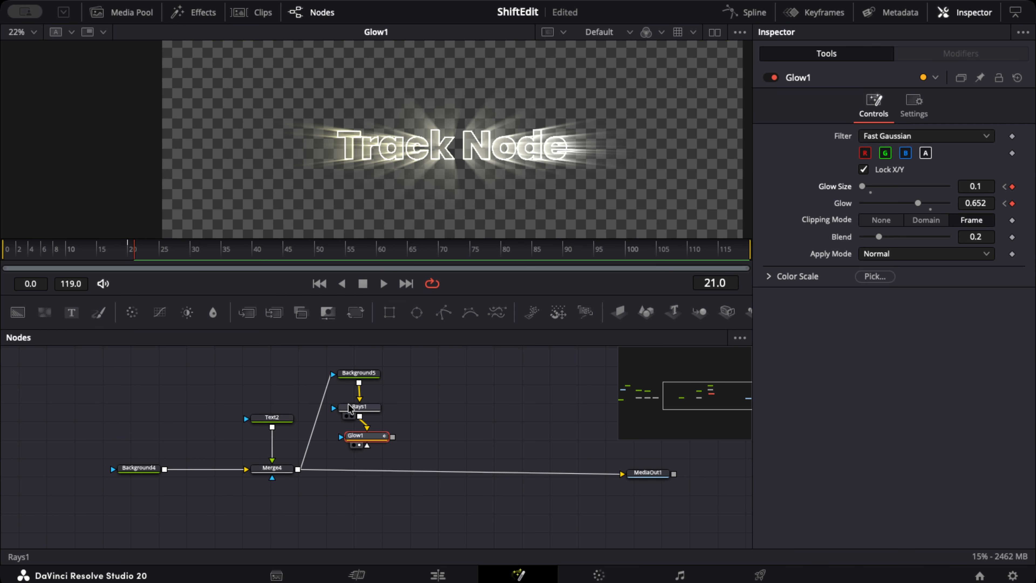
Compare the Rays1 output with the Glow1 output in the viewer
click(347, 415)
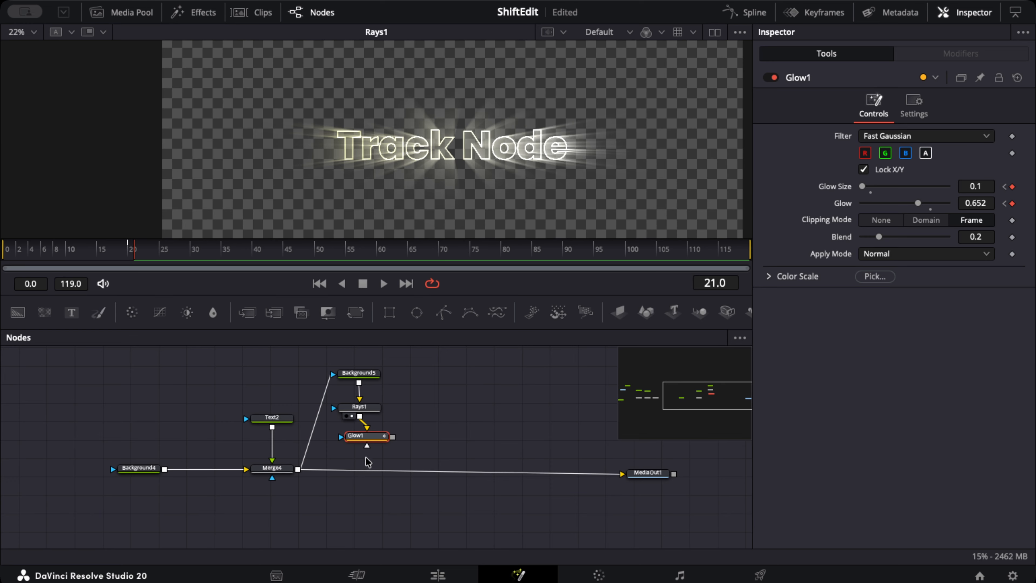
click(358, 445)
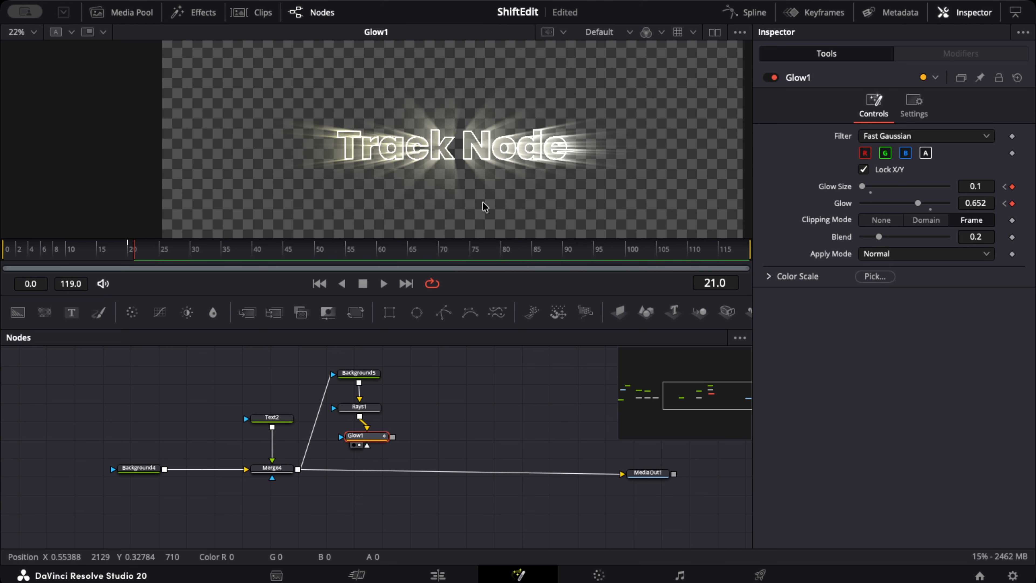
Keyframe Glow1's current Glow Size and Glow at frame 75, and set both to 0.0 at frame 76
drag(133, 254, 473, 259)
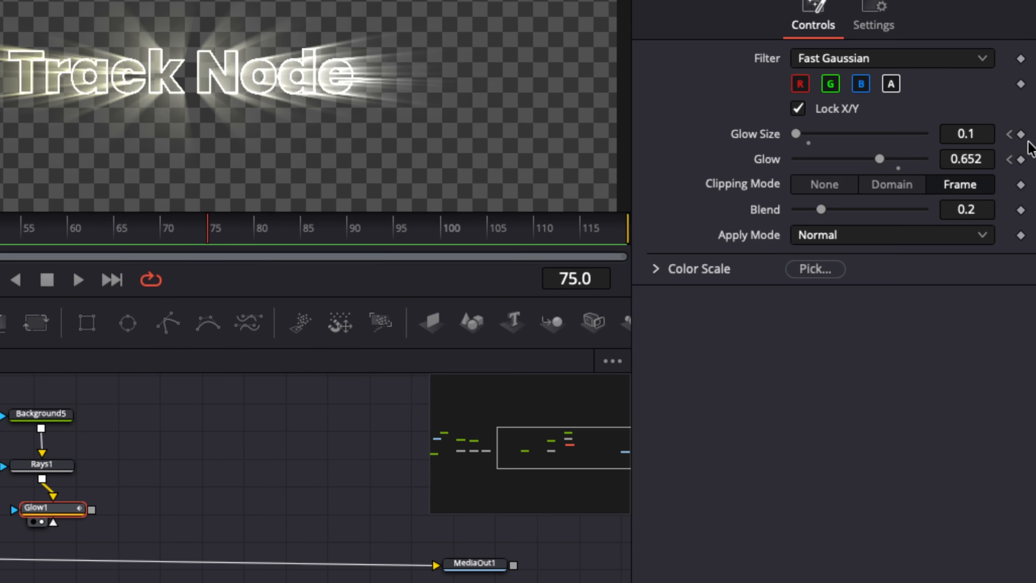
click(1012, 187)
click(1021, 159)
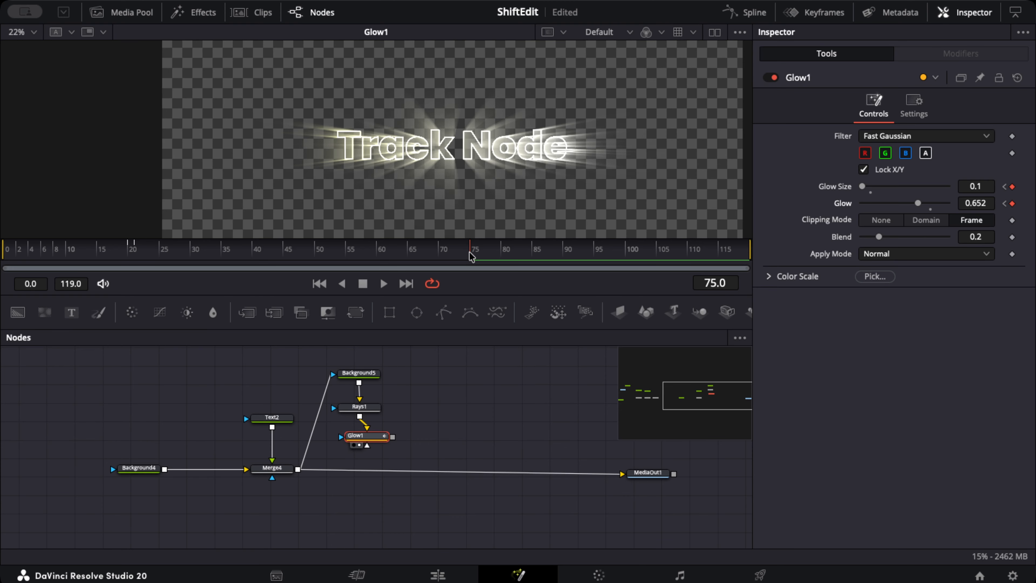
drag(469, 252, 479, 254)
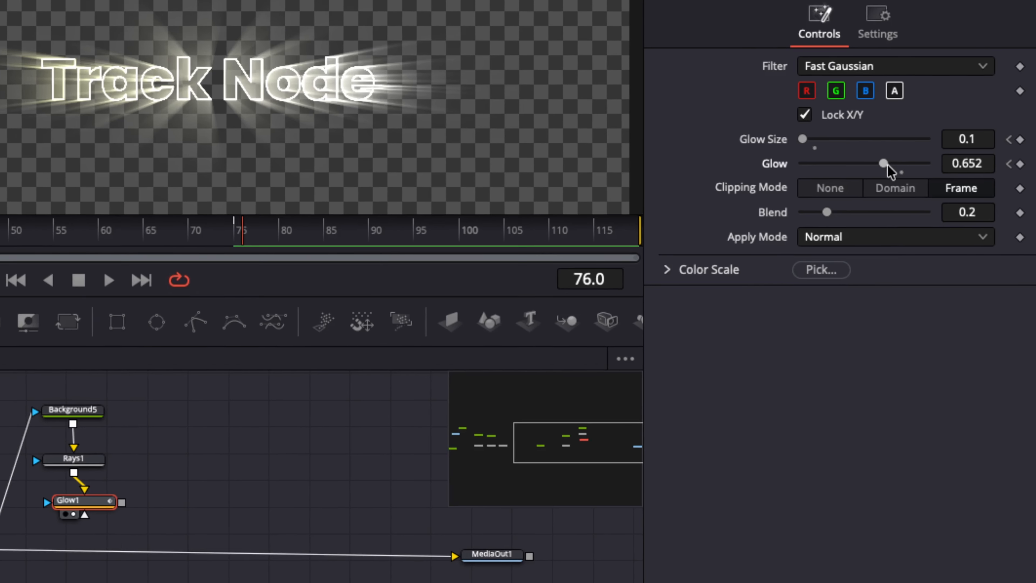
drag(883, 163, 791, 144)
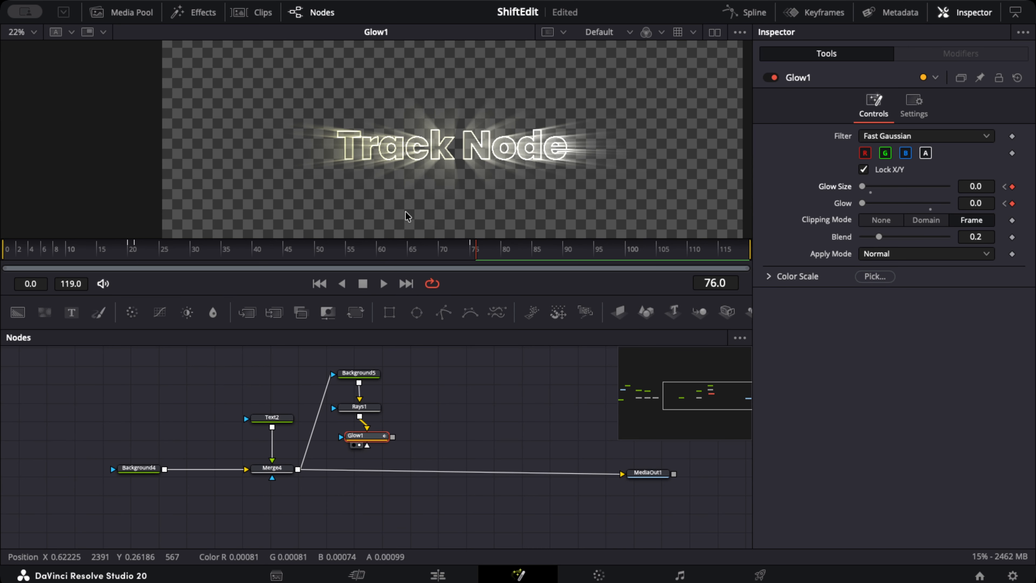
Scrub between frames 70 and 76 to check how the glow switches off
click(475, 255)
mouse_move(475, 255)
mouse_down()
mouse_move(111, 264)
mouse_move(479, 264)
mouse_up()
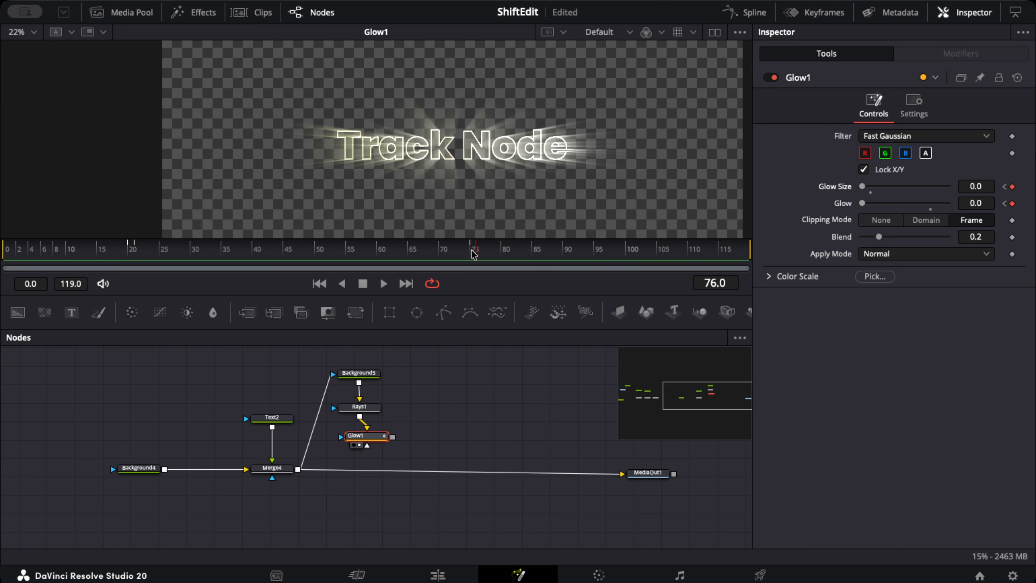
click(443, 254)
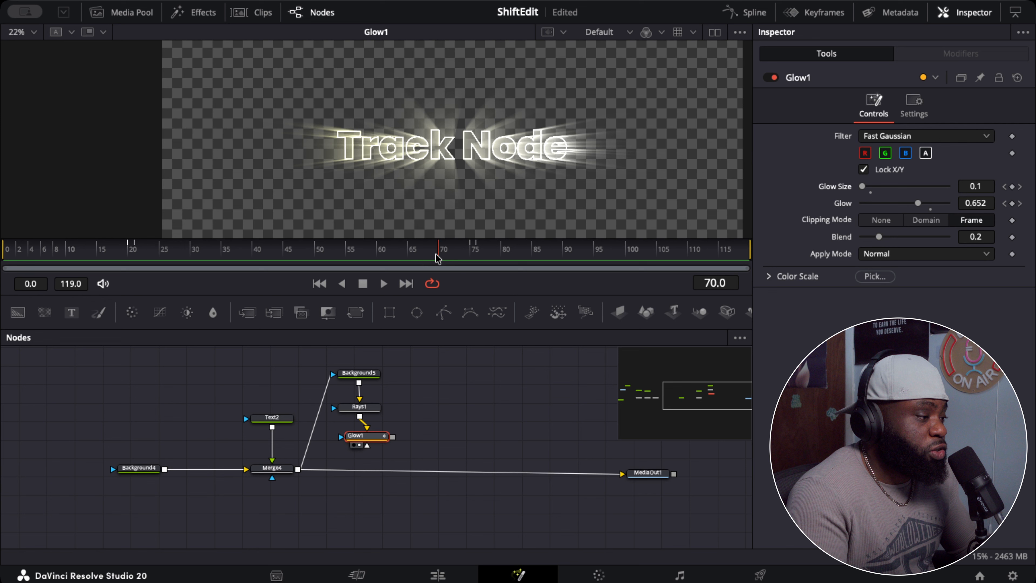
drag(439, 260, 479, 278)
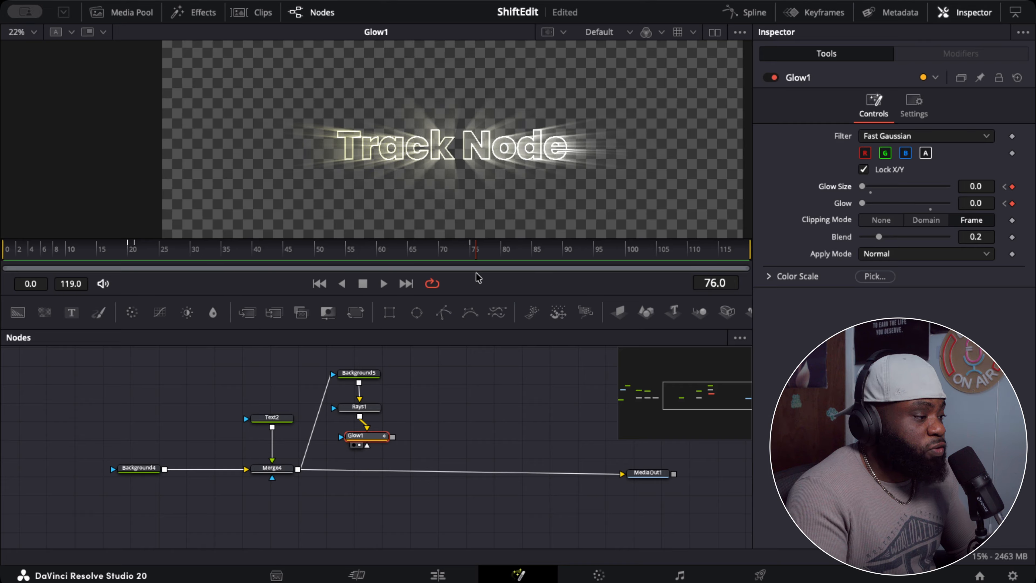
Select the Rays1 node, try its Blend at 0.0 and restore it to 1.0
click(365, 407)
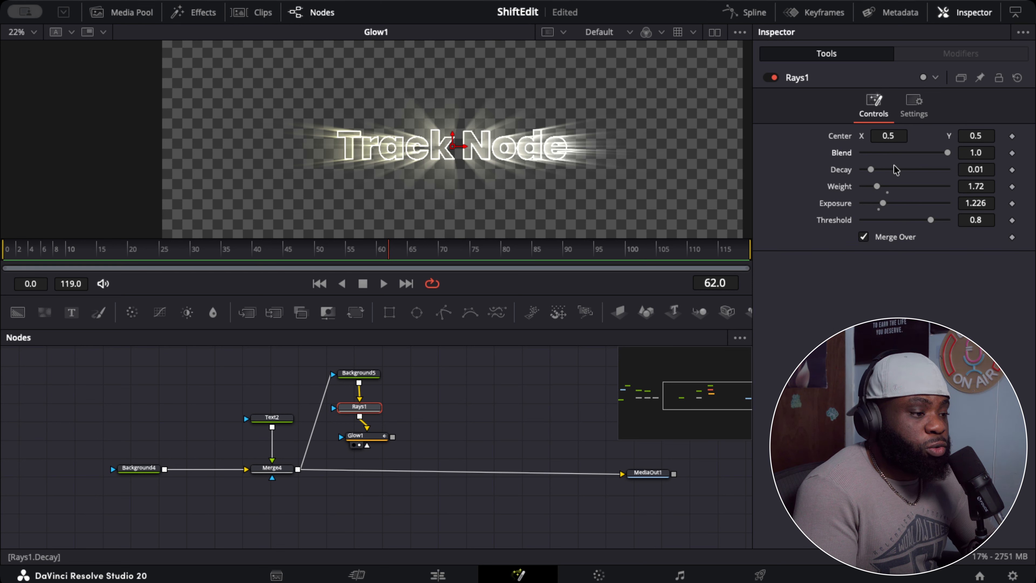
drag(947, 153, 843, 165)
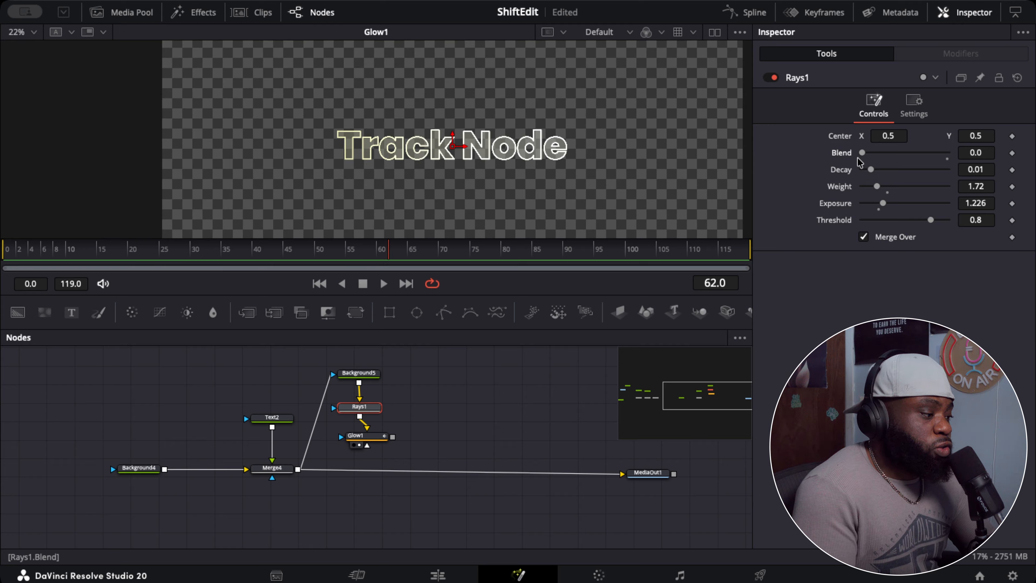
drag(860, 155, 952, 165)
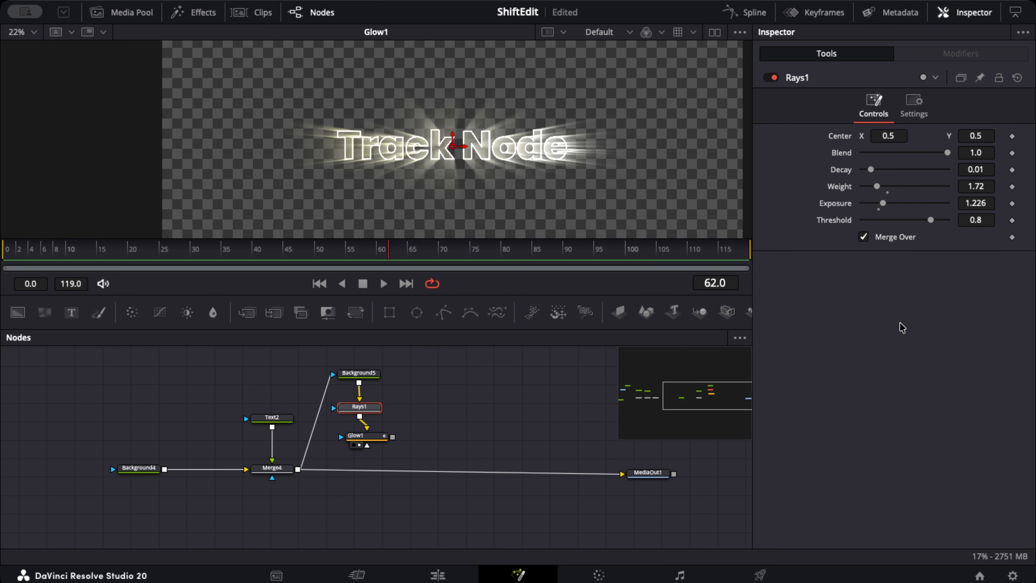
click(901, 328)
Give Rays1's Blend the expression iif(Glow1.Glow>0,1,0)
click(890, 171)
key(BackSpace)
key(BackSpace)
key(BackSpace)
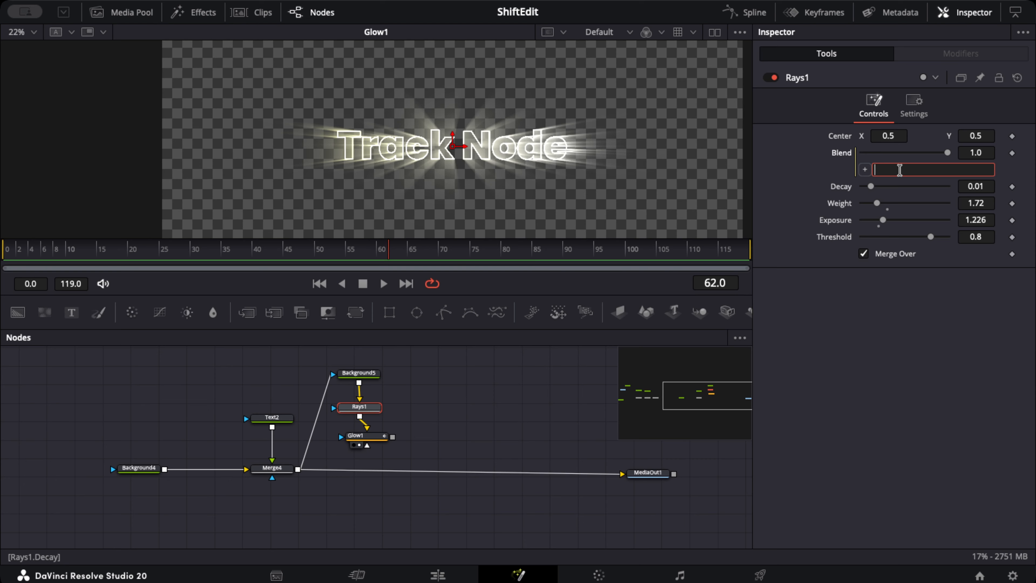
text(ff)
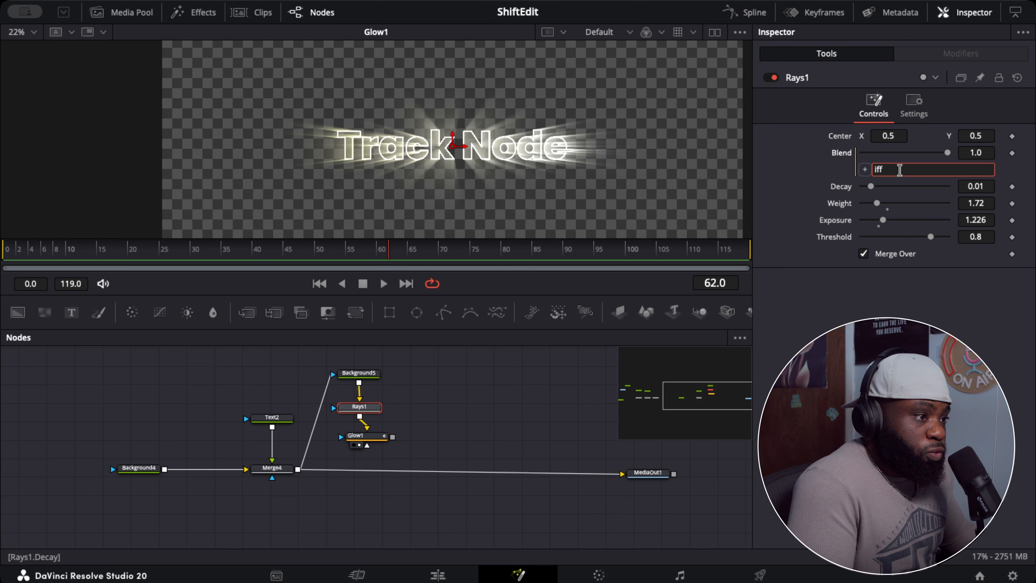
key(BackSpace)
key(BackSpace)
text(i)
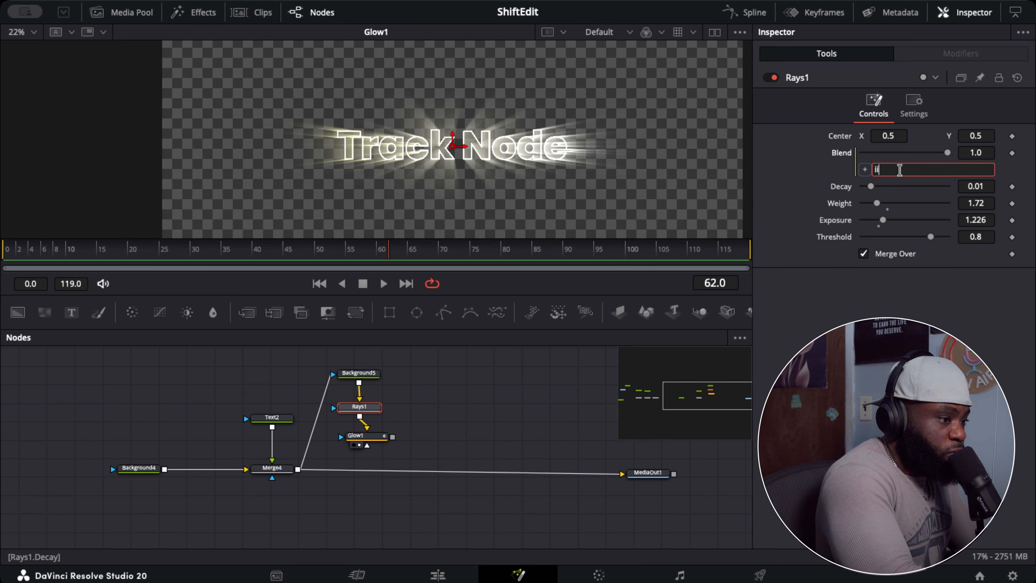
text(f()
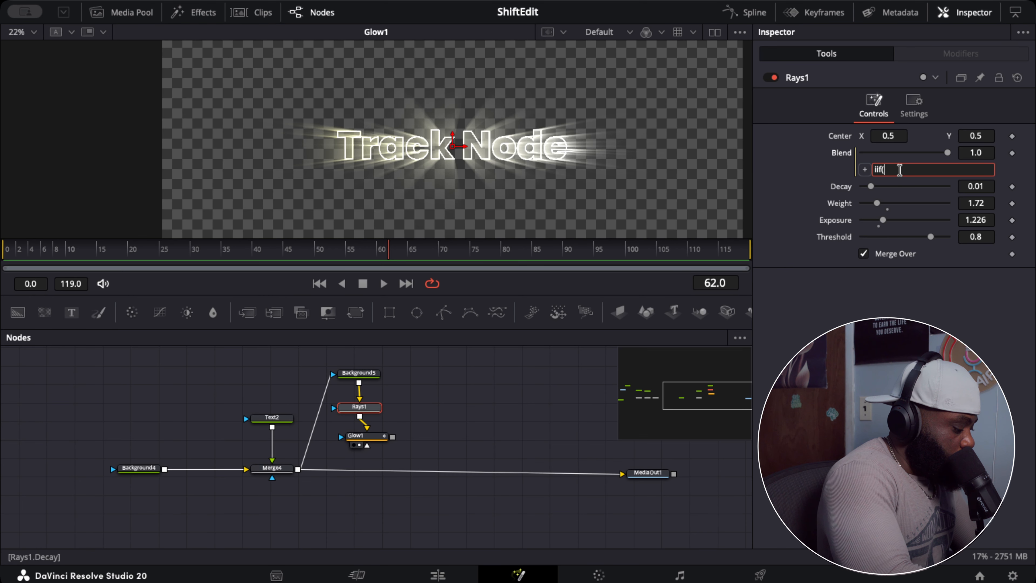
text(glow)
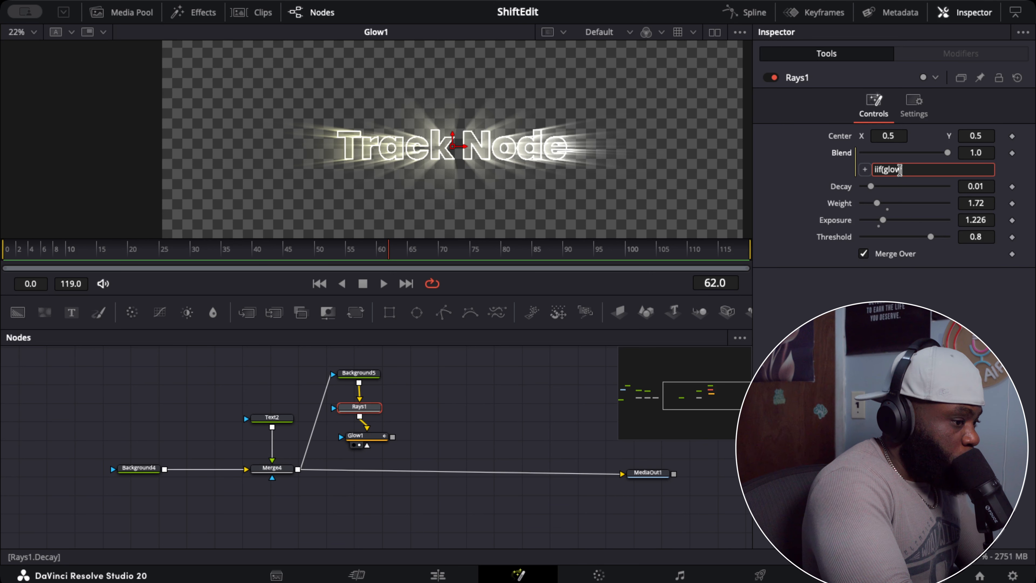
text(1)
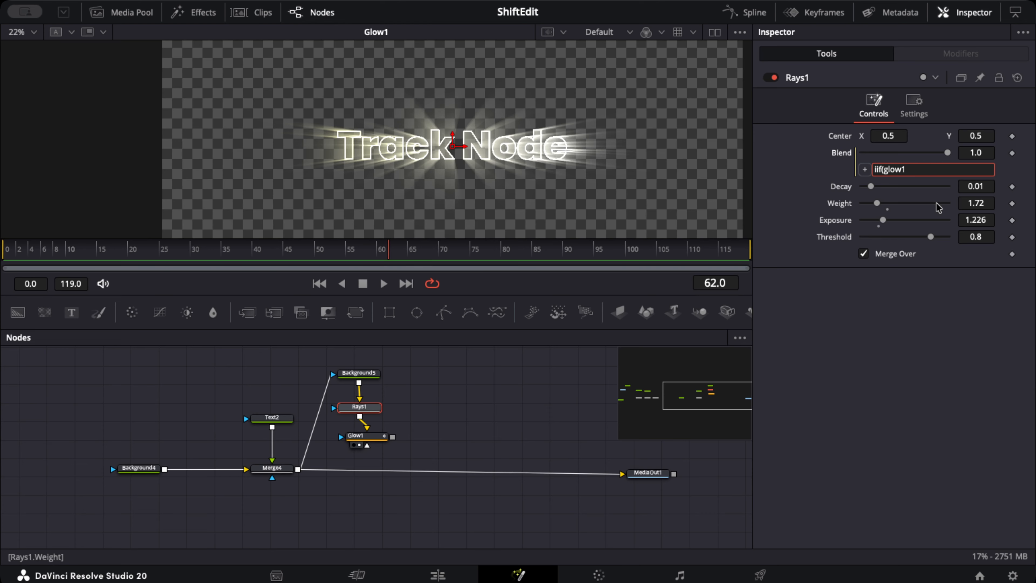
text(.)
text(glow)
key(Left)
key(Left)
key(Left)
key(BackSpace)
text(G)
key(Left)
key(Left)
key(Left)
key(Left)
key(Left)
key(Left)
key(BackSpace)
key(Delete)
text(Gl)
key(Right)
key(Right)
key(Right)
key(Right)
key(Right)
key(Right)
text(,)
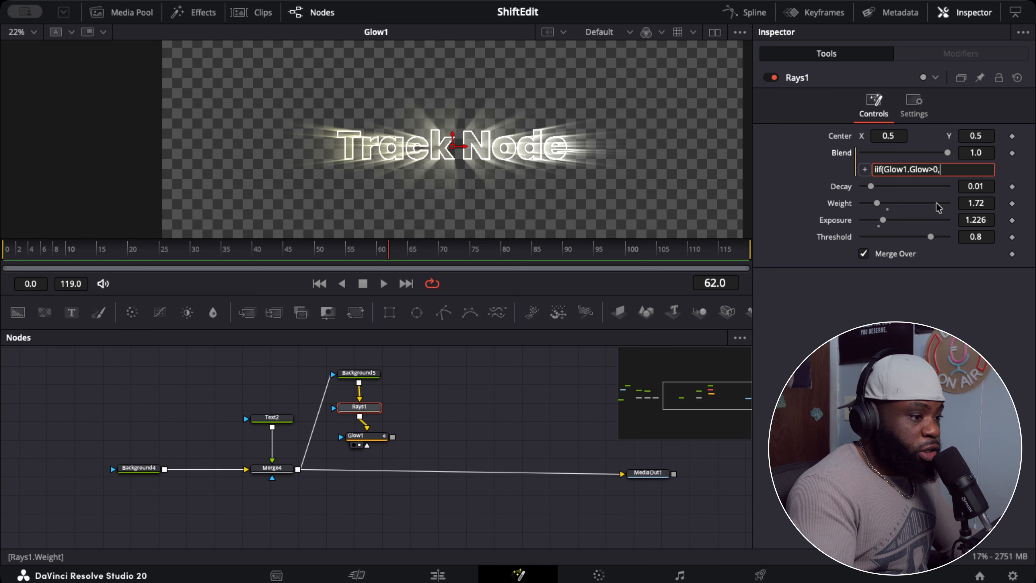
text(1,0)
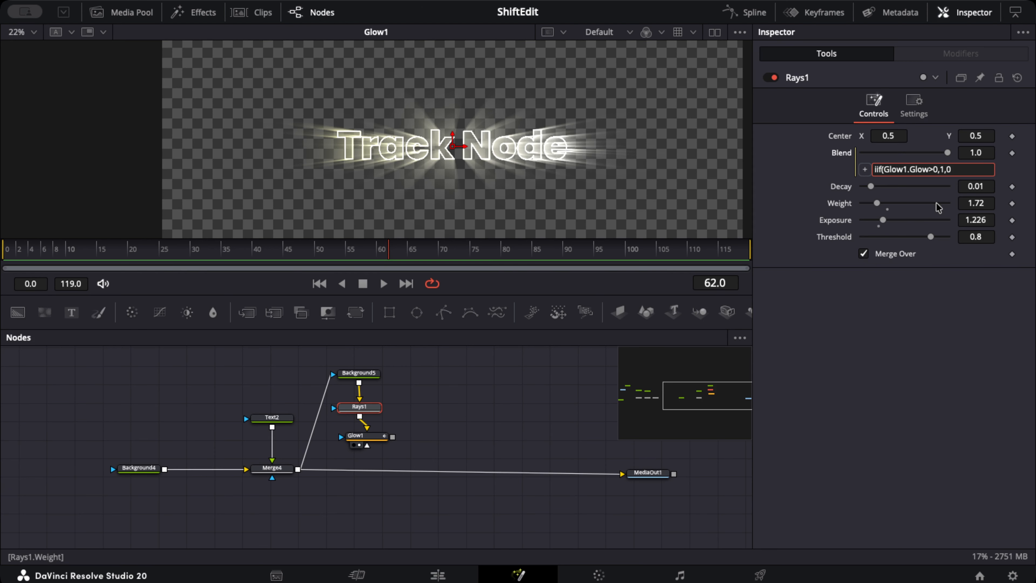
key(Tab)
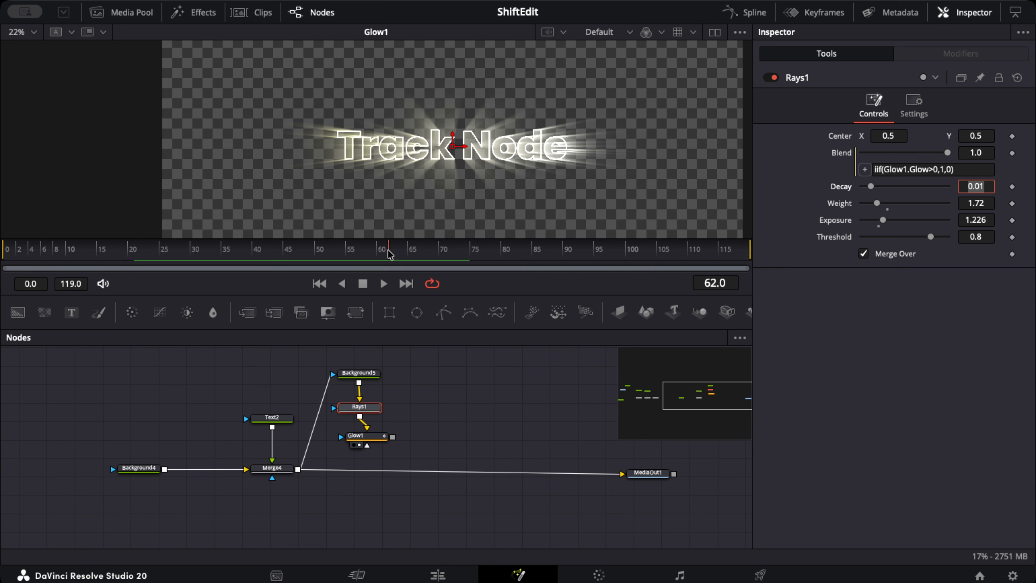
Scrub back to frame 8 and forward to frame 77 to check the rays against the Glow1 keyframes
drag(342, 255, 58, 260)
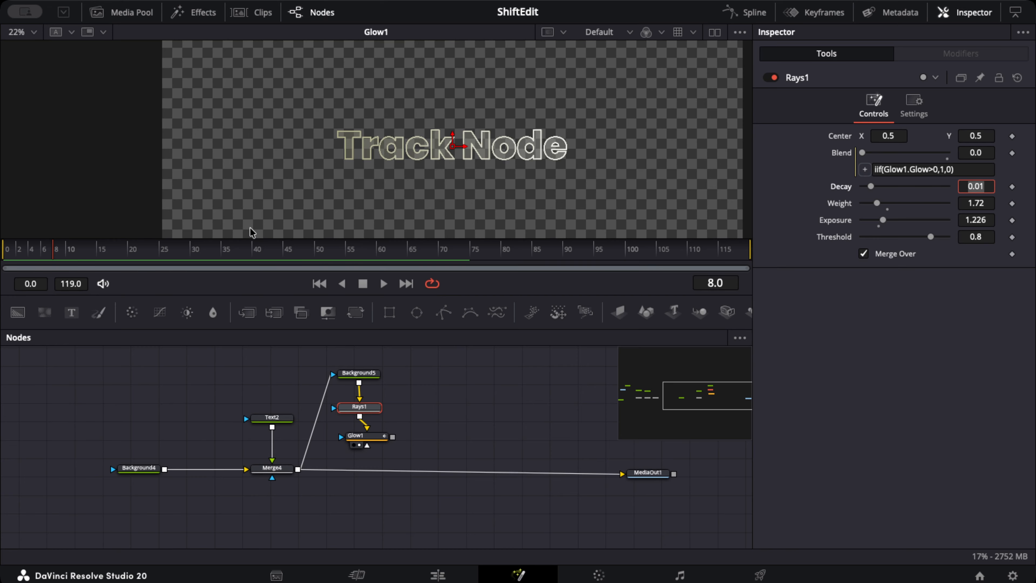
drag(47, 257, 485, 266)
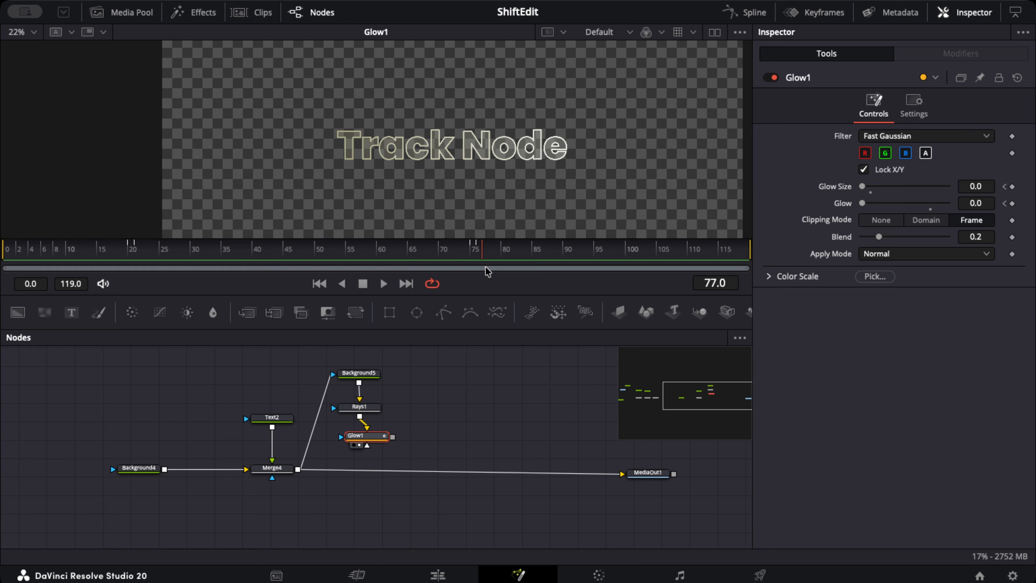
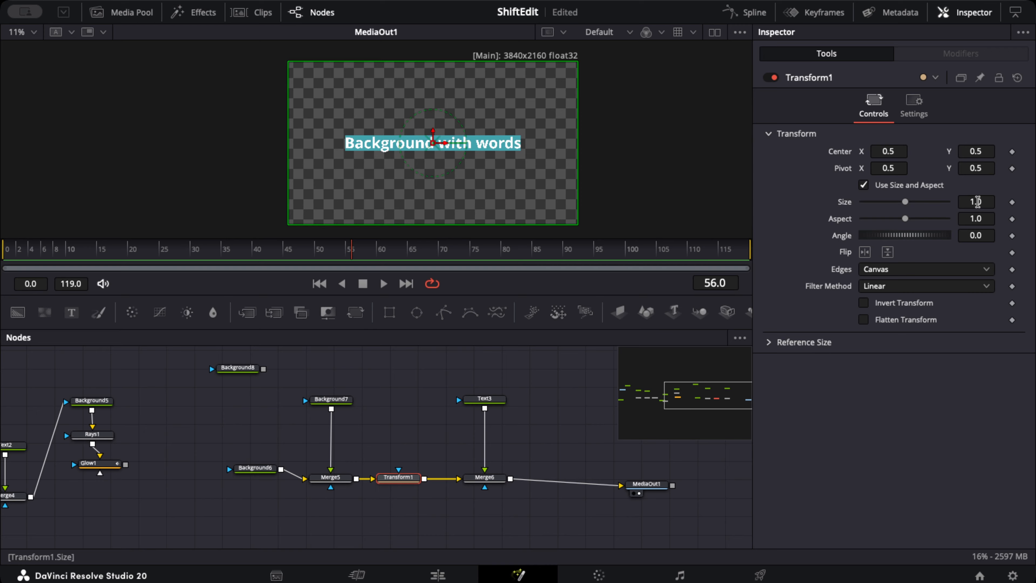
Set Transform1's Size to 1.025 and lengthen the Text3 text to "Background with wordsfsfffb fsbbfsdd"
drag(978, 201, 997, 201)
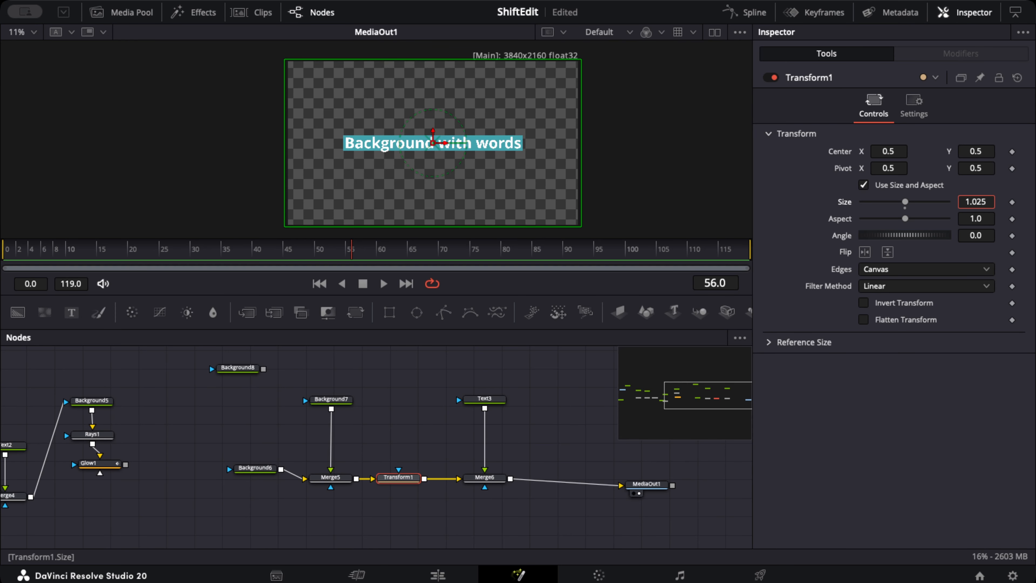
click(489, 398)
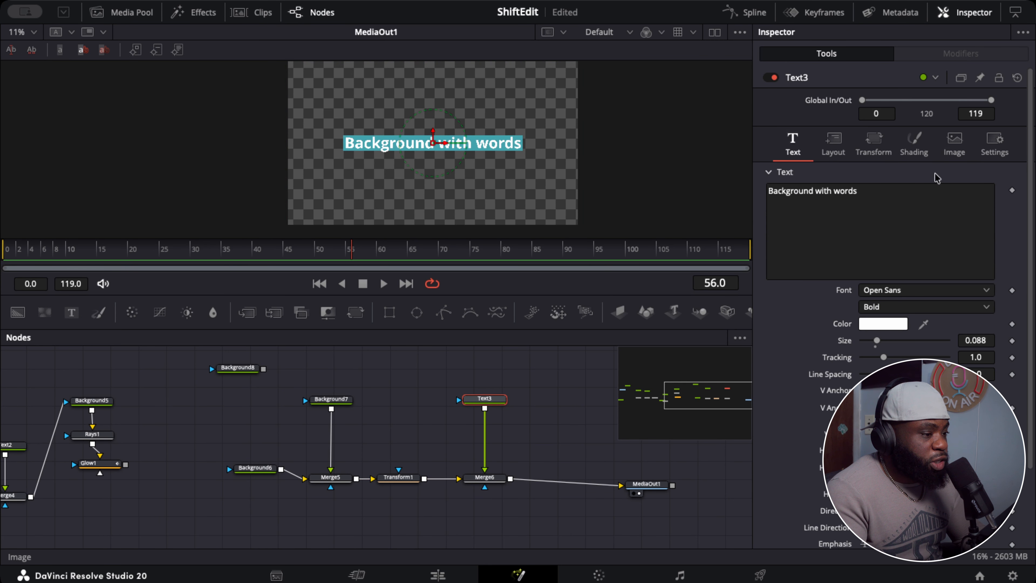
click(895, 201)
text(sfsfff)
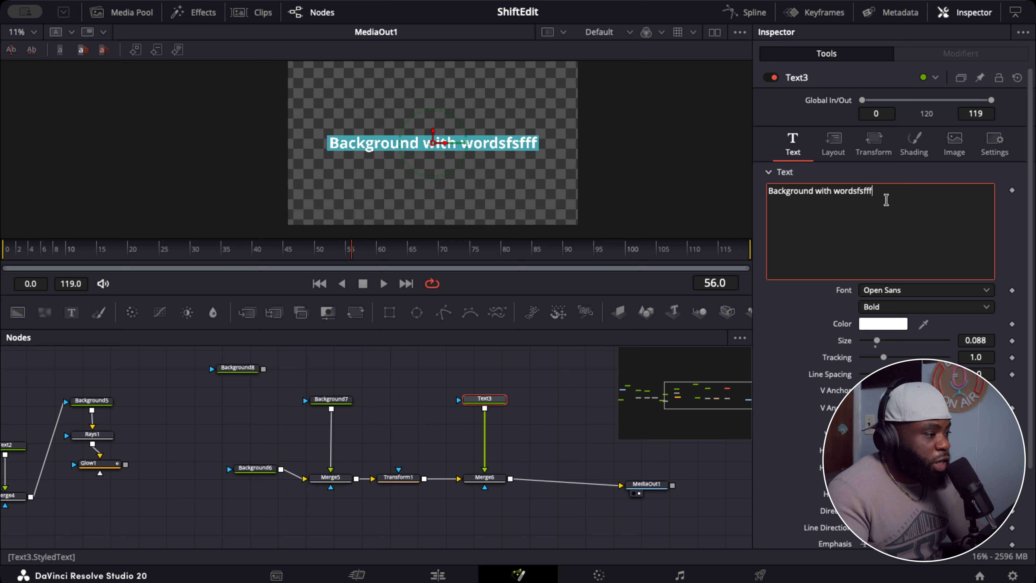
text(b fsbbfs)
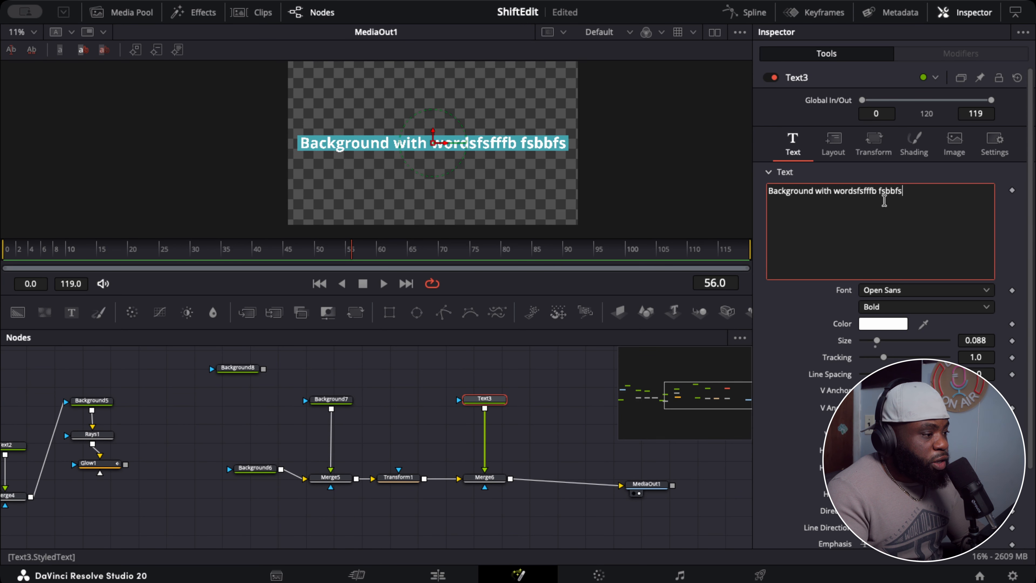
text(dd)
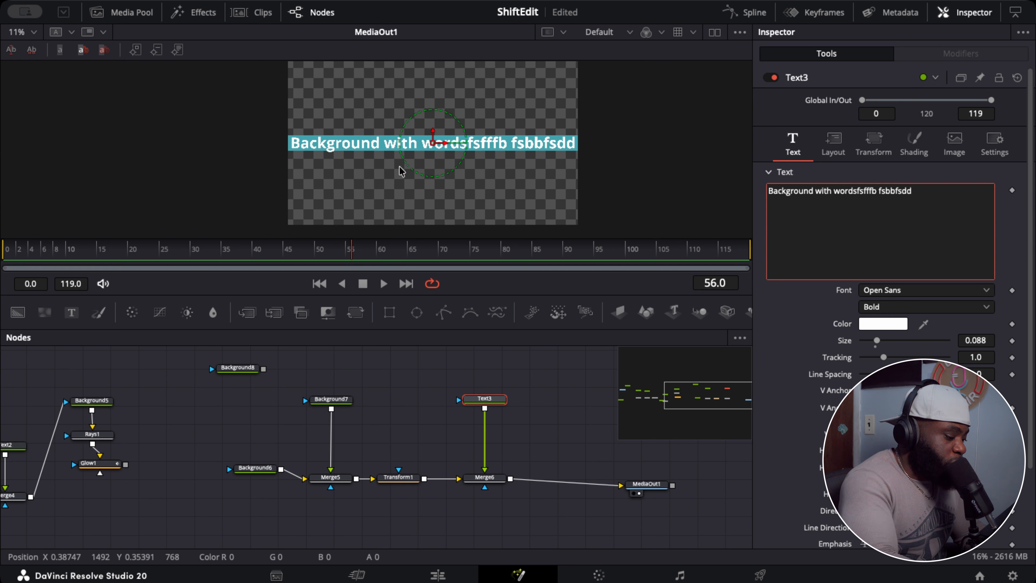
Shorten the Text3 text to "Background with wordsfsfff"
key(BackSpace)
key(BackSpace)
key(BackSpace)
key(BackSpace)
key(BackSpace)
key(BackSpace)
key(BackSpace)
key(BackSpace)
key(BackSpace)
key(BackSpace)
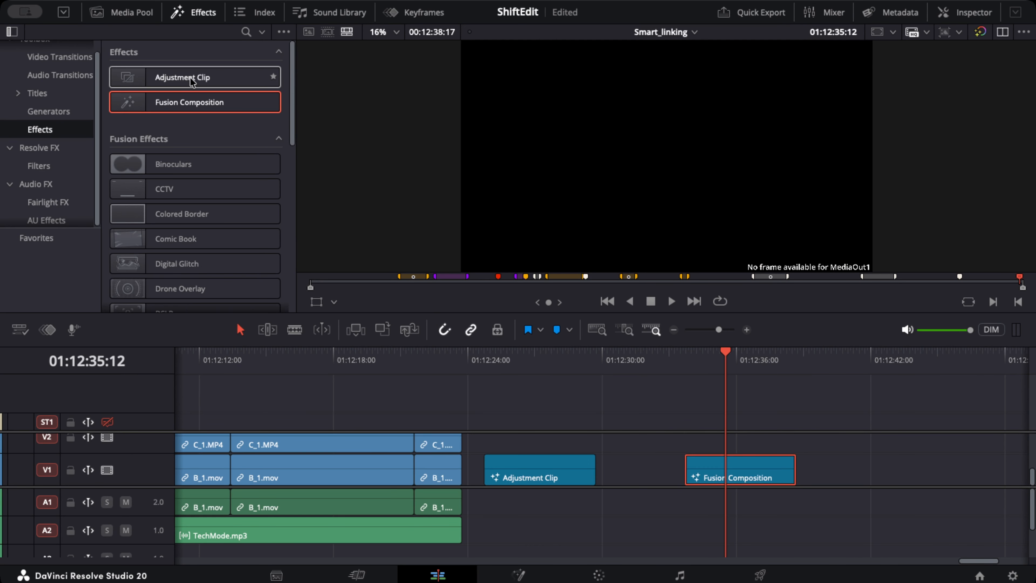
Add an Adjustment Clip to track V1 after the Fusion Composition and put the playhead over it at 01:12:38:14
drag(191, 80, 846, 453)
drag(734, 463, 695, 464)
drag(865, 466, 798, 466)
click(794, 359)
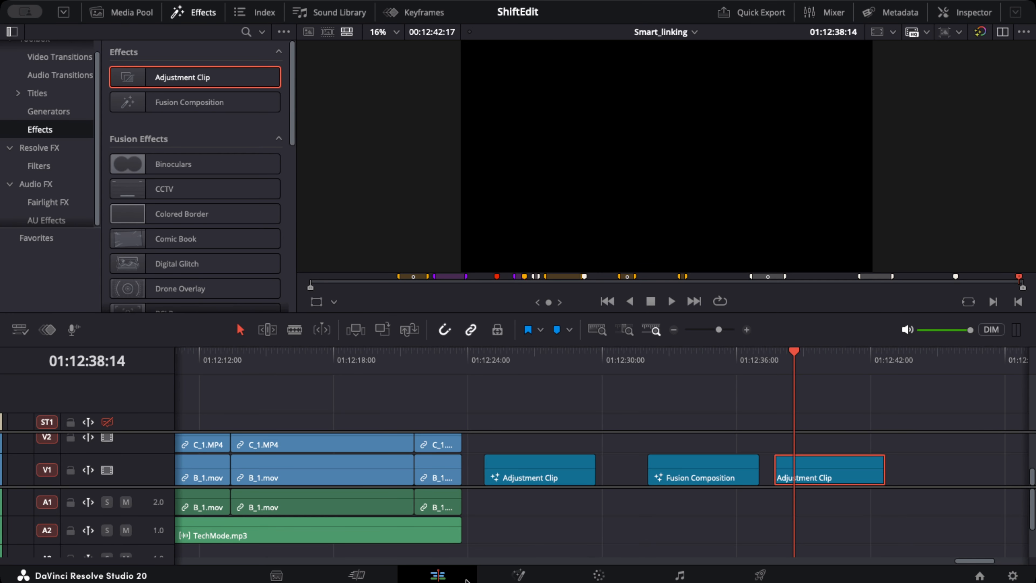
Place the new Adjustment Clip on track V3 above the C_07.MP4 clips, around 01:11:14:13
scroll(287, 465, down, 5)
scroll(288, 465, up, 5)
scroll(297, 468, down, 5)
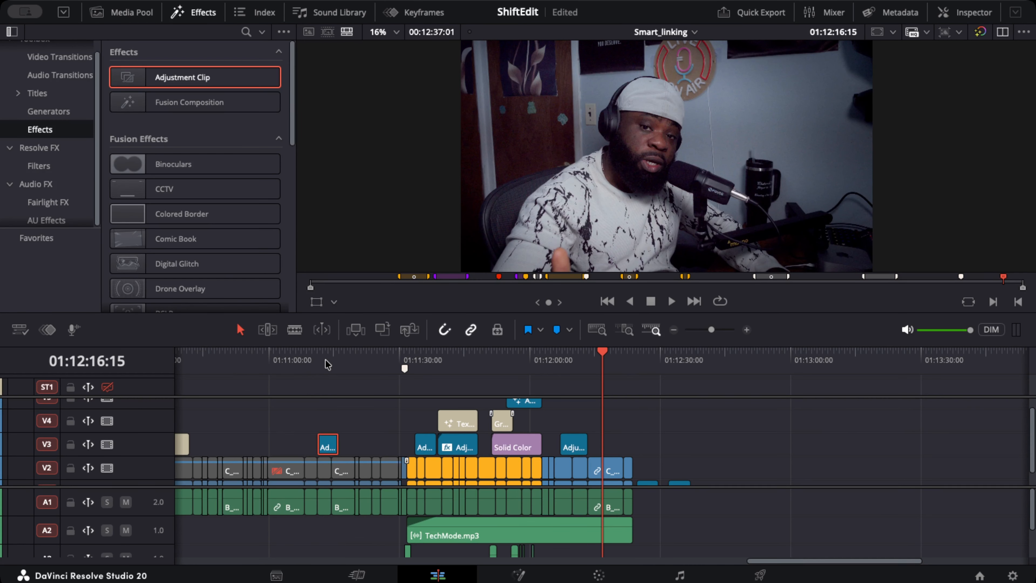
click(331, 357)
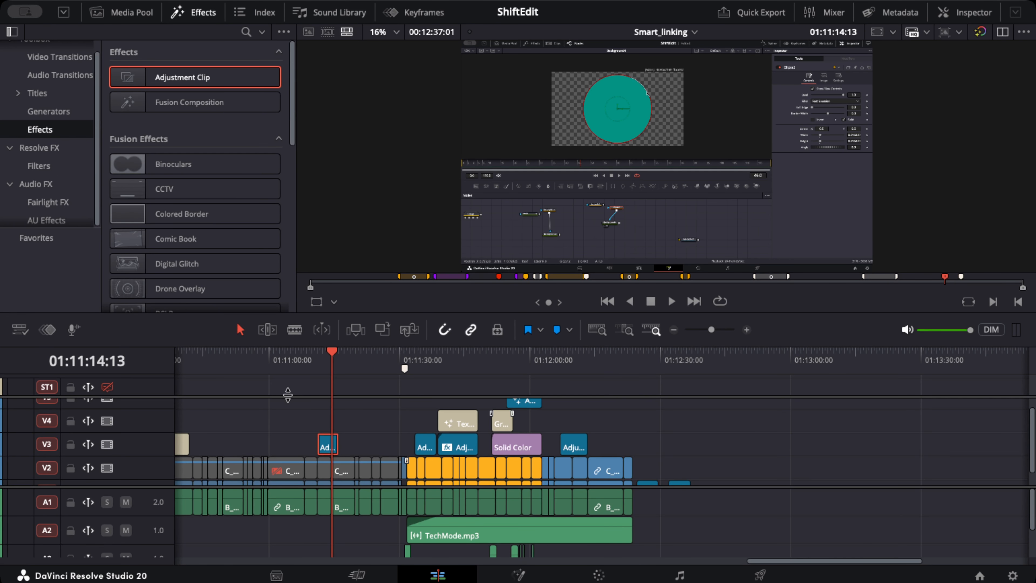
scroll(287, 393, up, 5)
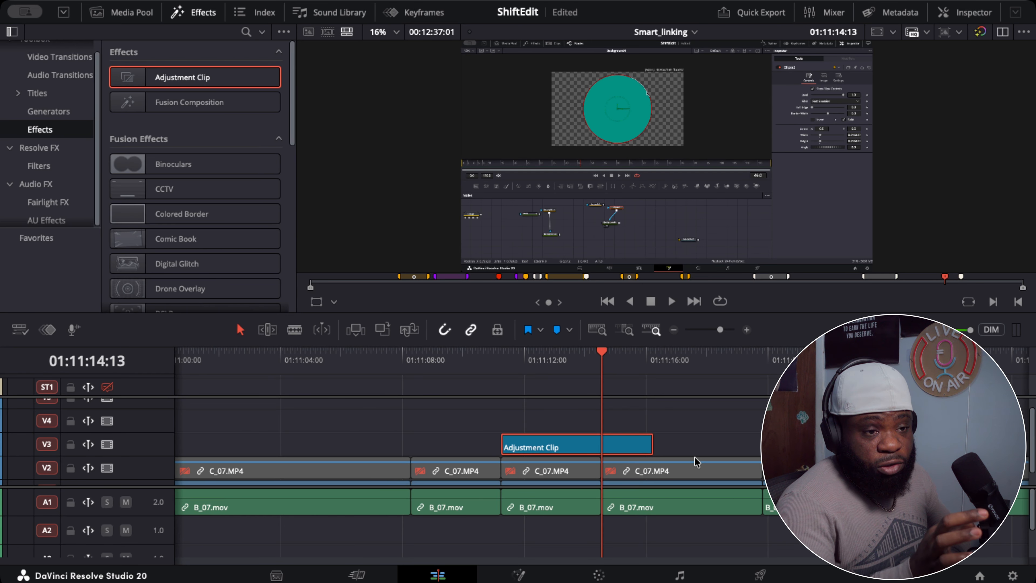
Open the Adjustment Clip on the Fusion page at 01:11:12:15 and insert a Transform node between MediaIn1 and MediaOut1
click(544, 361)
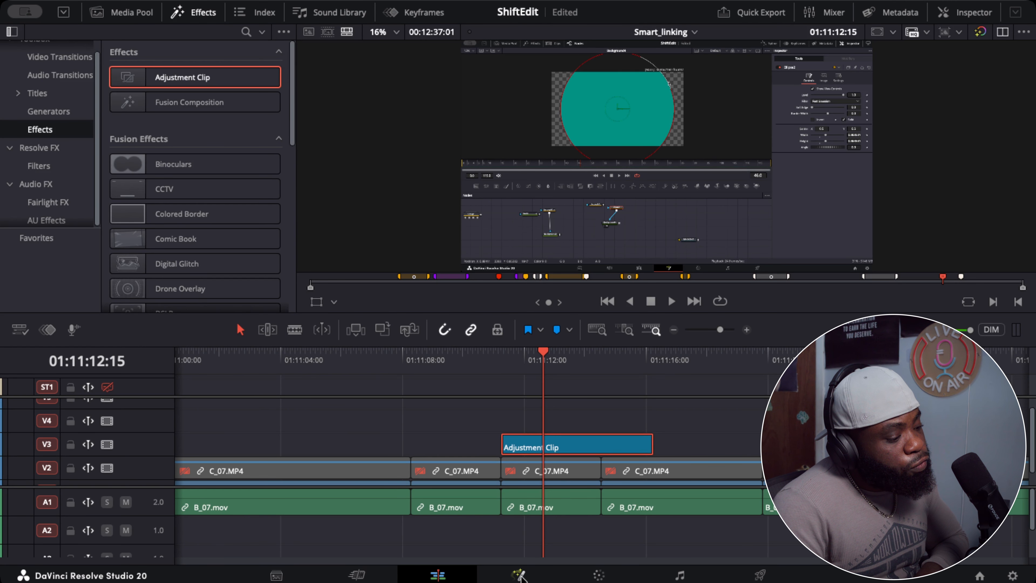
click(519, 575)
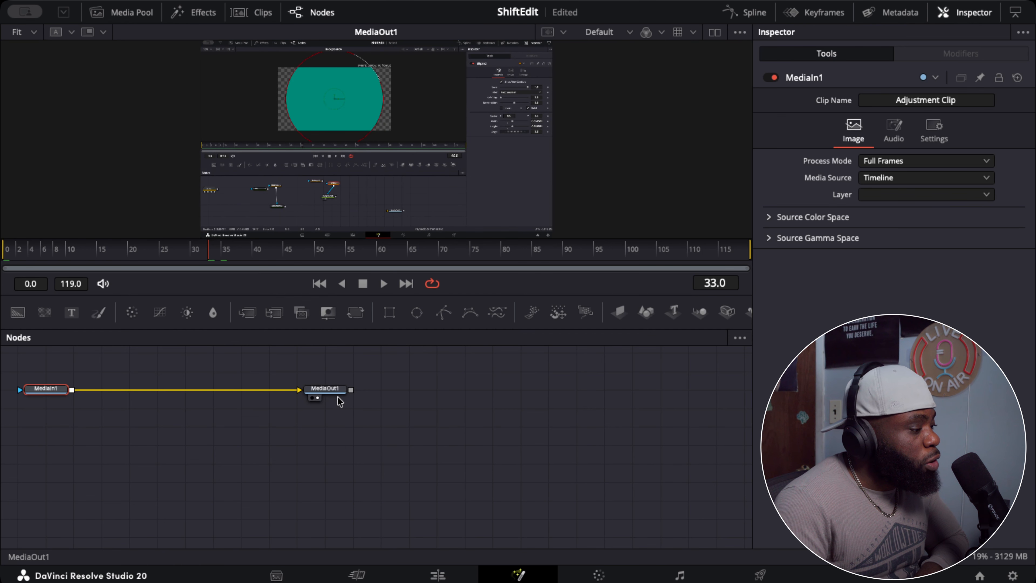
drag(334, 398, 430, 397)
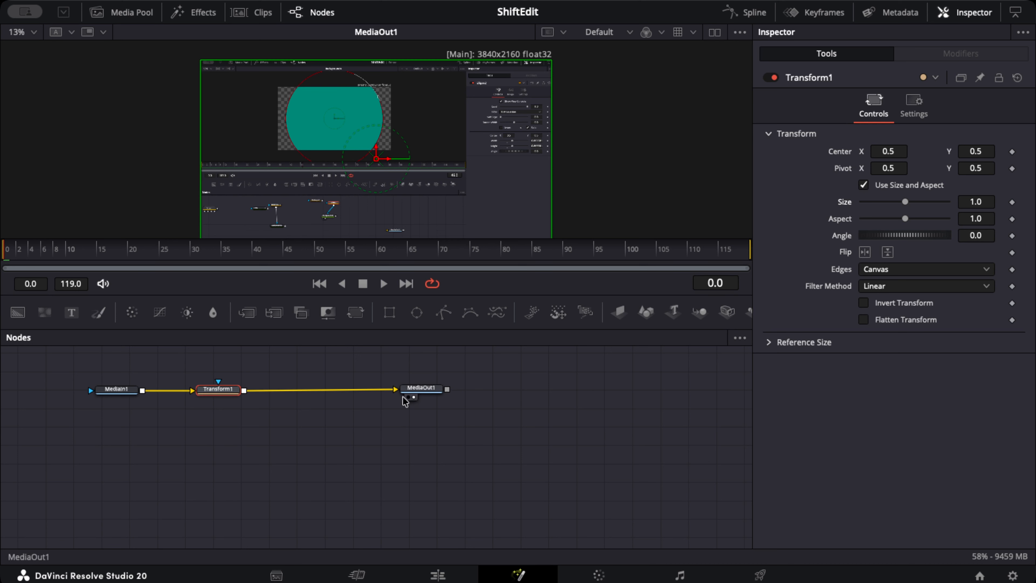
Try Transform1's Size at 1.76 and restore it to 1.0
mouse_move(220, 402)
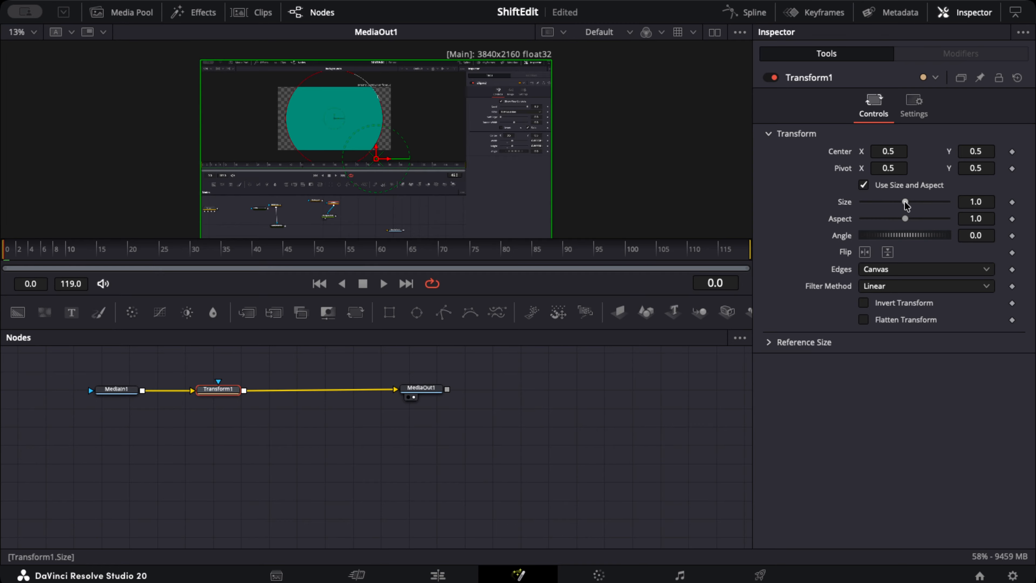
drag(905, 205, 912, 204)
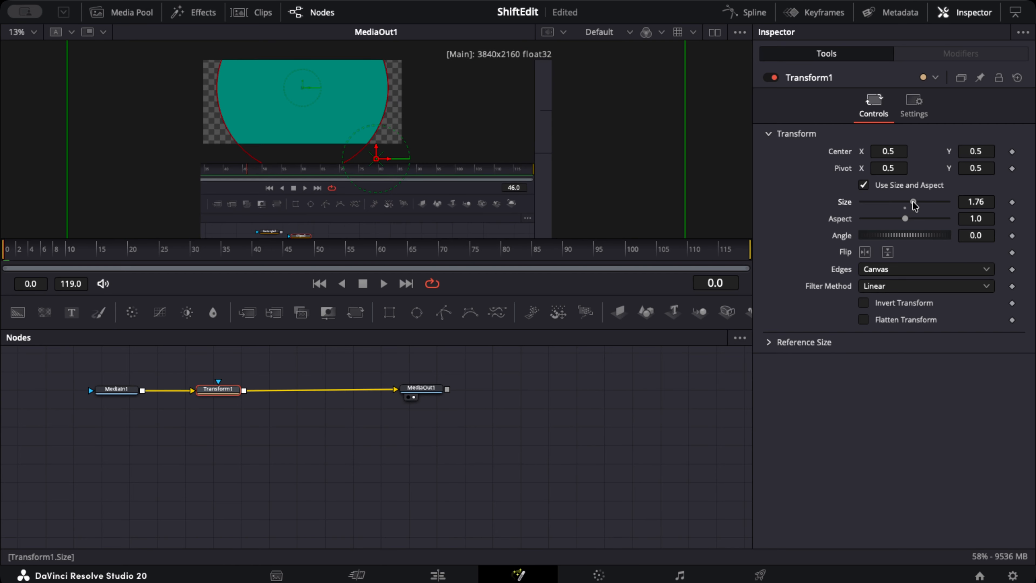
double_click(840, 208)
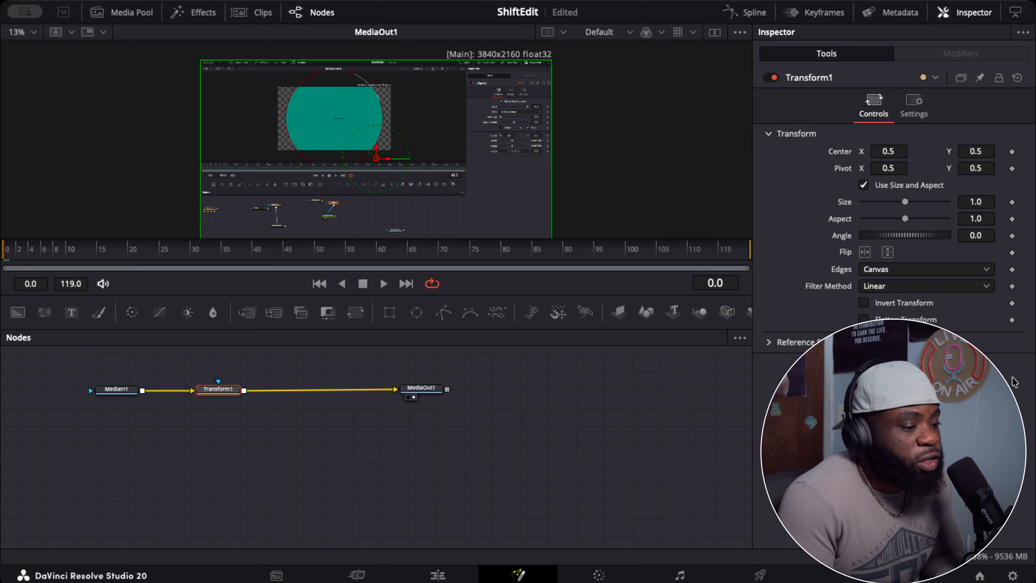
Add an expression to Transform1's Size and clear the expression's default content
right_click(844, 202)
click(864, 267)
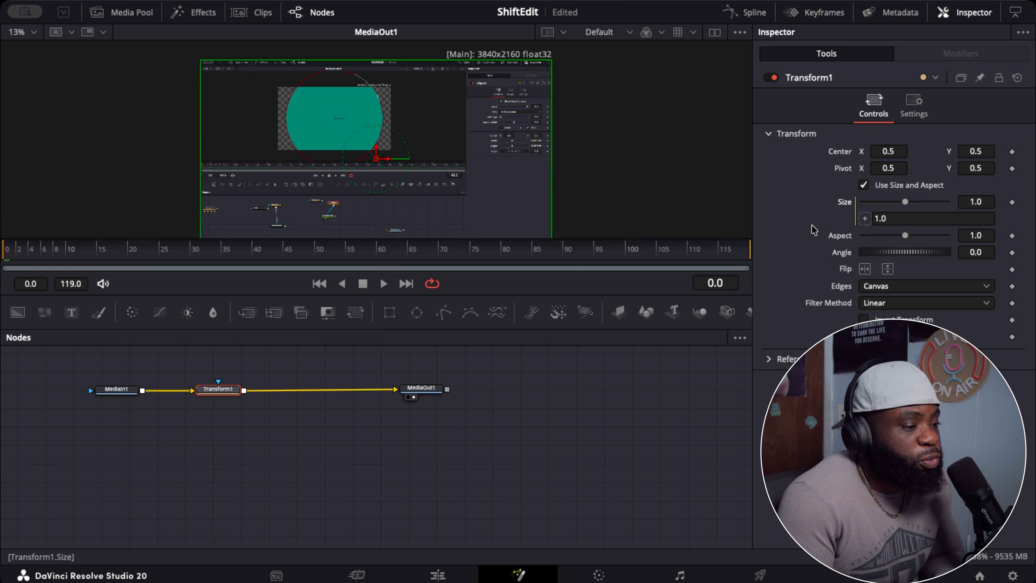
click(895, 219)
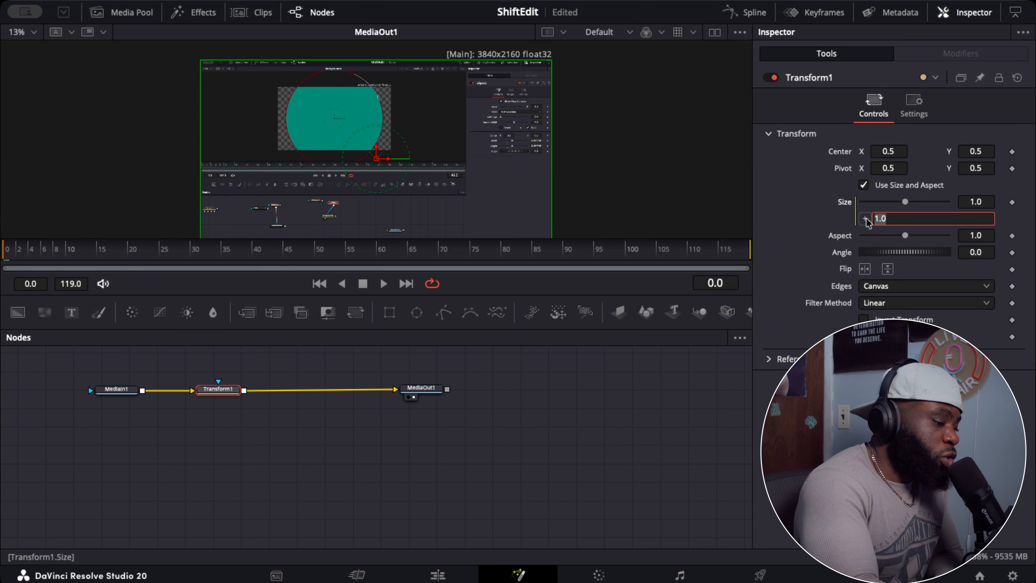
key(BackSpace)
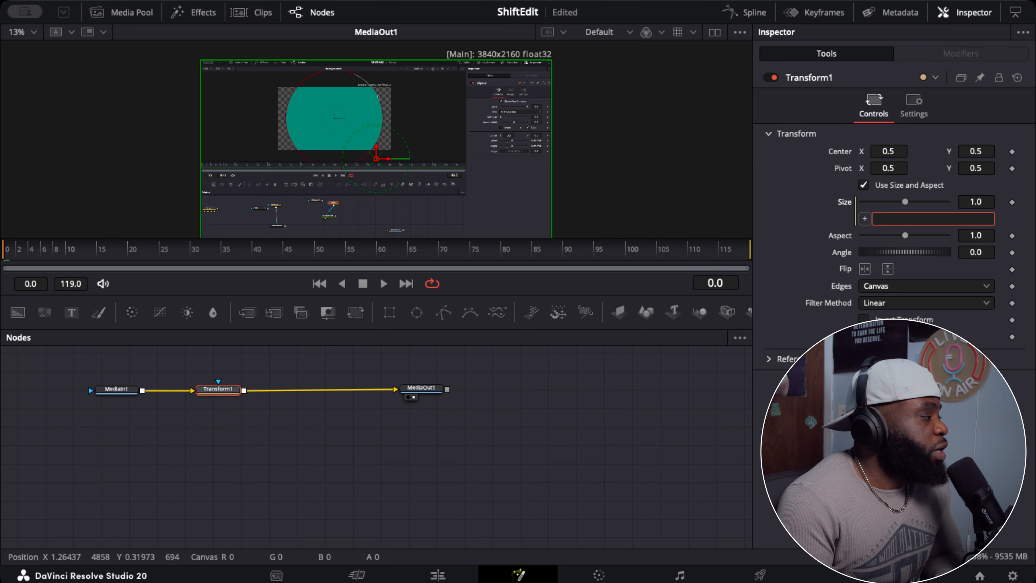
key(Return)
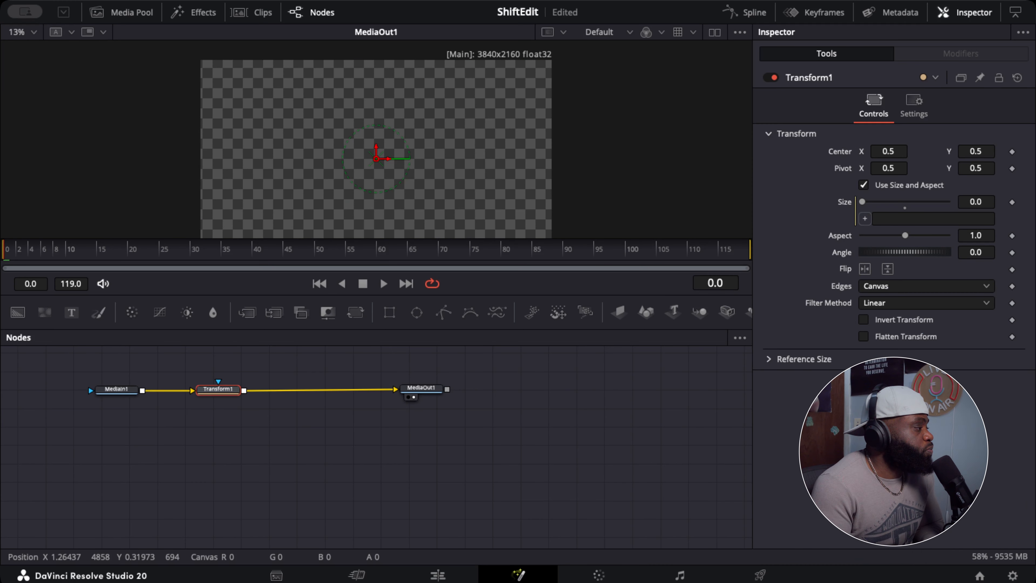